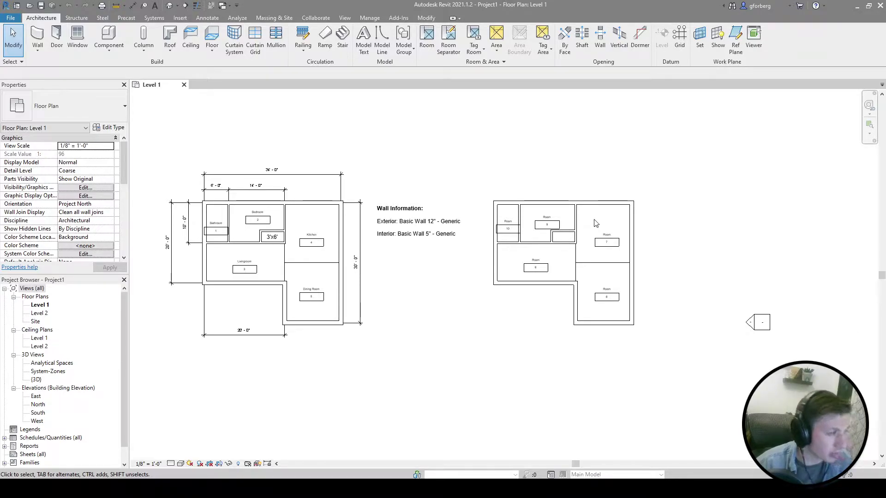
# Open the type properties of the upper exterior wall in the floor plan without dimensions
pyautogui.click(616, 211)
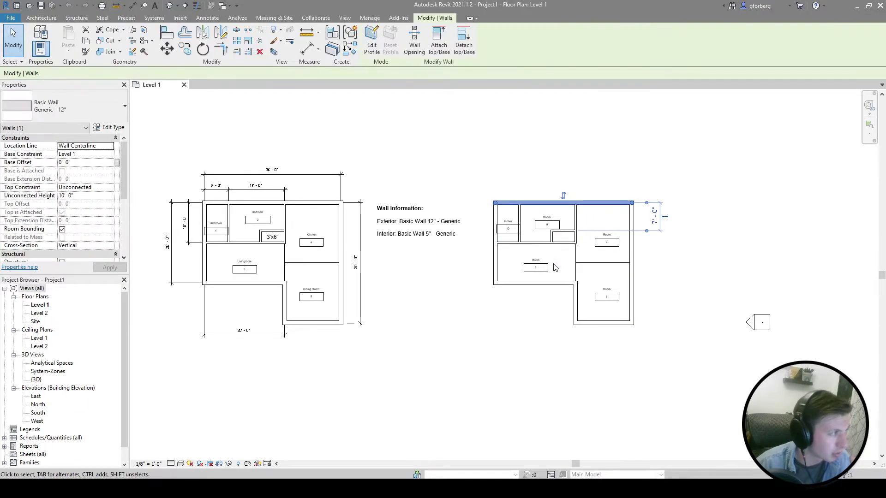
pyautogui.scroll(-2, 557, 222)
pyautogui.scroll(3, 558, 218)
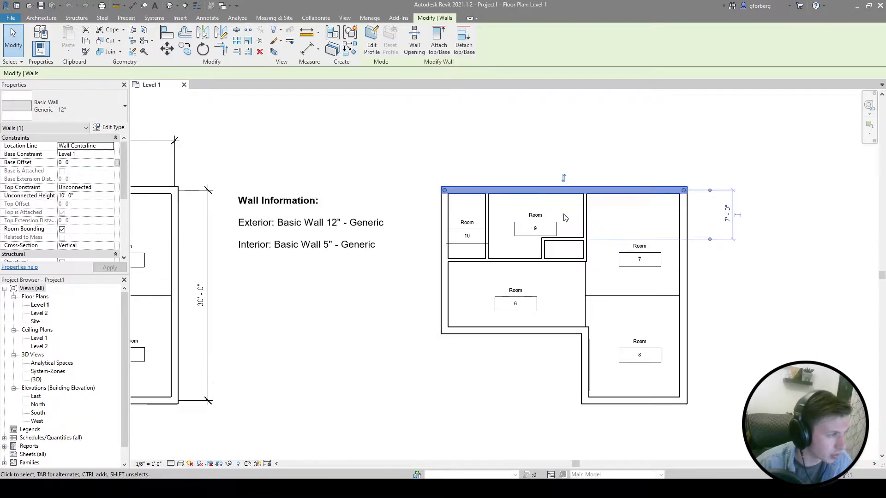
pyautogui.scroll(1, 552, 190)
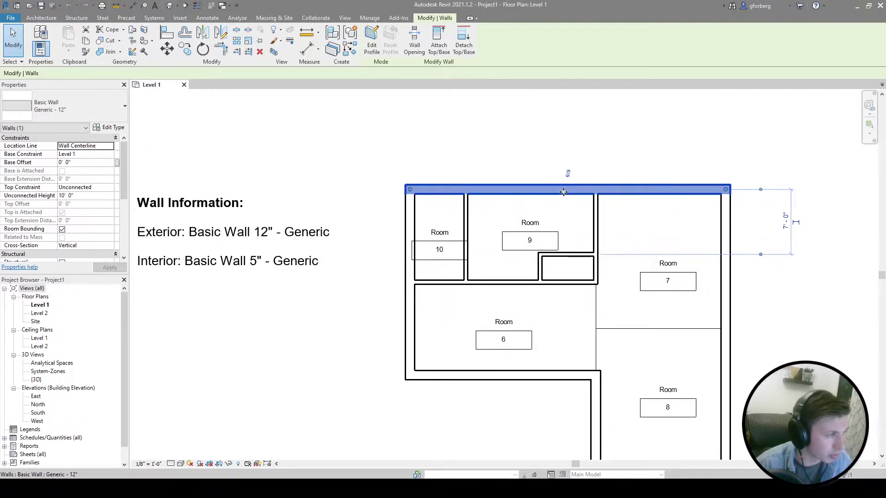
pyautogui.click(120, 131)
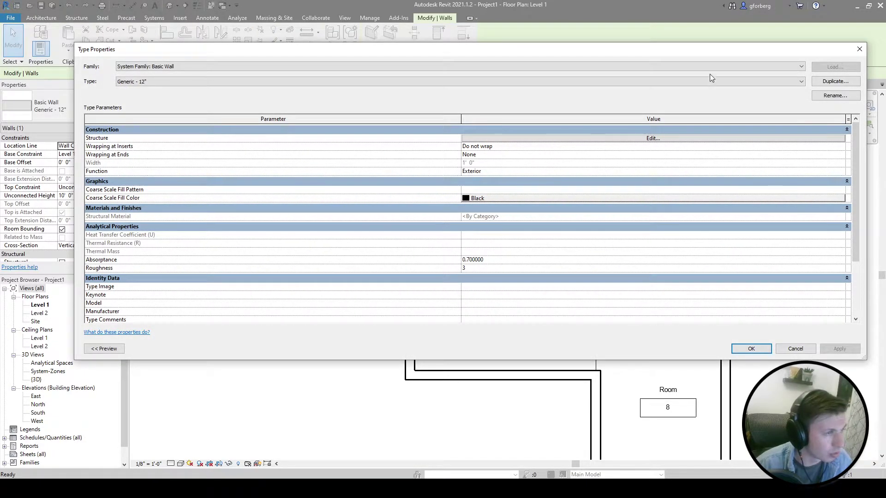
pyautogui.moveTo(865, 355); pyautogui.dragTo(692, 398)
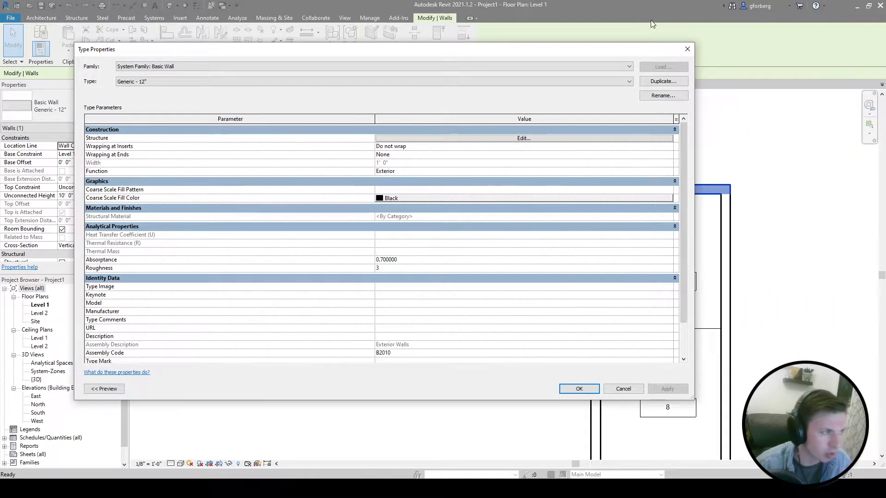
# Duplicate the Generic - 12" wall type under the name Exterior Wall Design - 12"
pyautogui.click(663, 82)
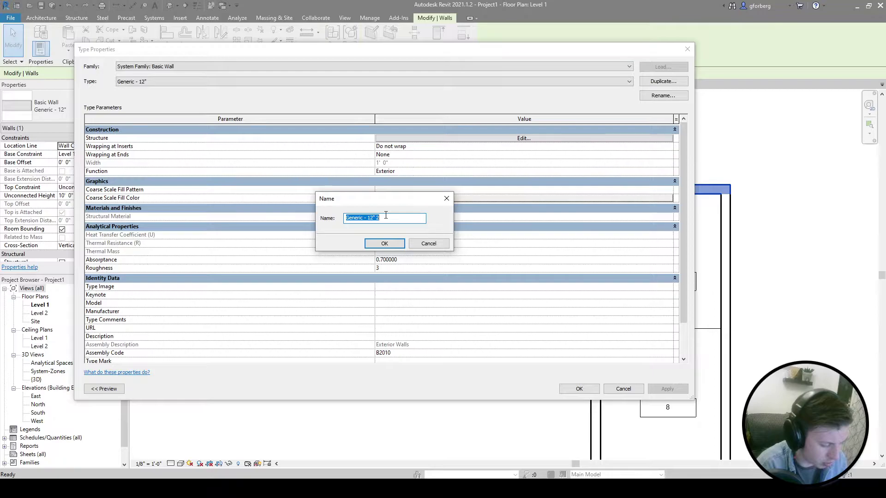
pyautogui.write('Exterior')
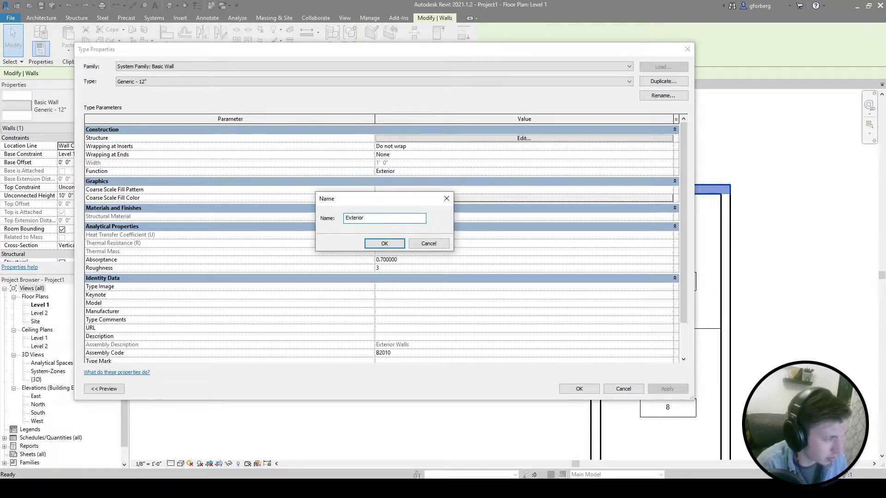
pyautogui.write(' Wall')
pyautogui.write(' Design')
pyautogui.write(' =')
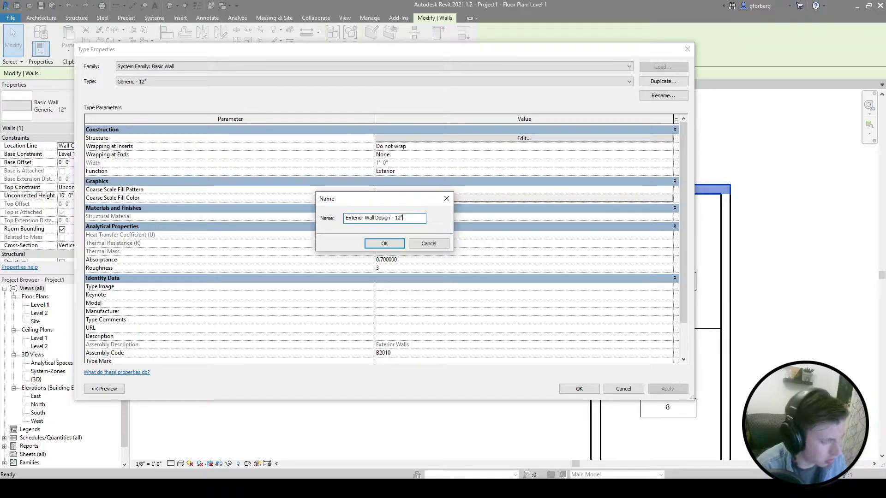
pyautogui.click(388, 244)
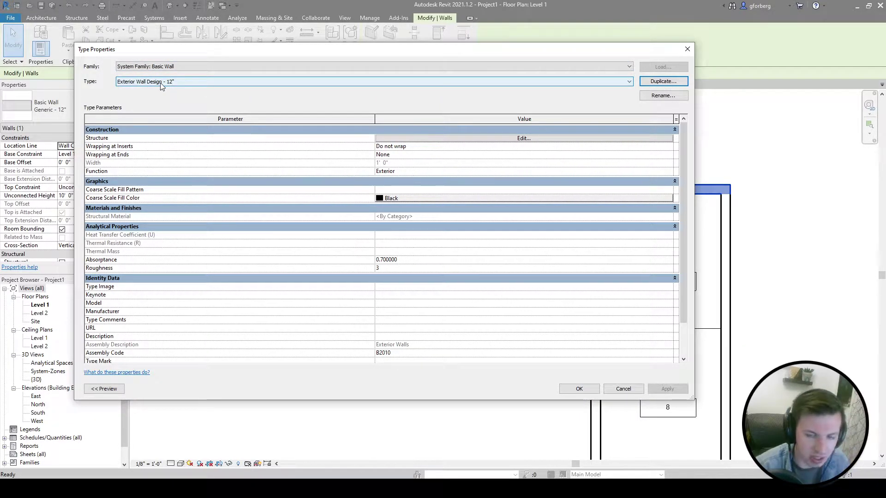
# Open the new wall type's structure for editing and show the floor plan preview of the assembly
pyautogui.click(419, 139)
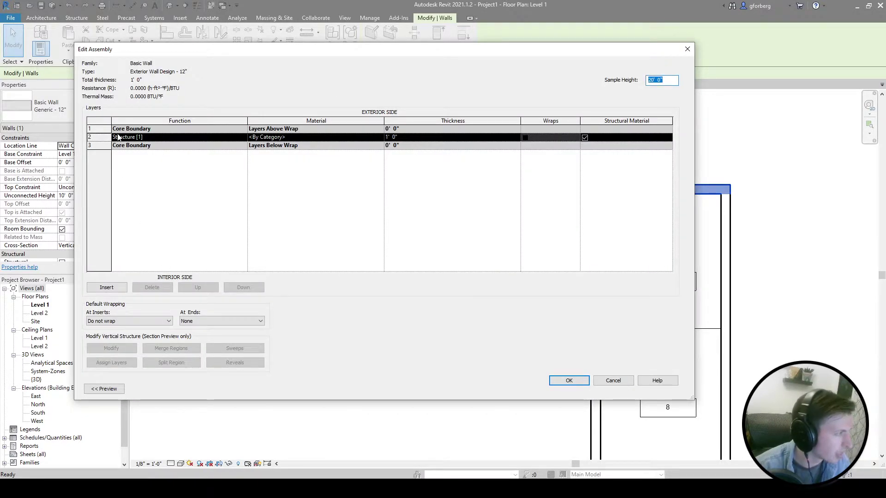
pyautogui.moveTo(332, 56); pyautogui.dragTo(467, 47)
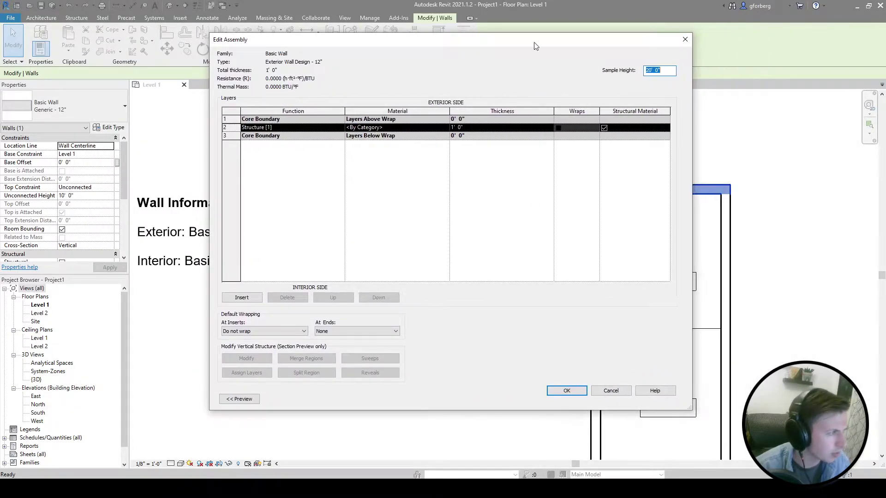
pyautogui.moveTo(486, 46); pyautogui.dragTo(614, 29)
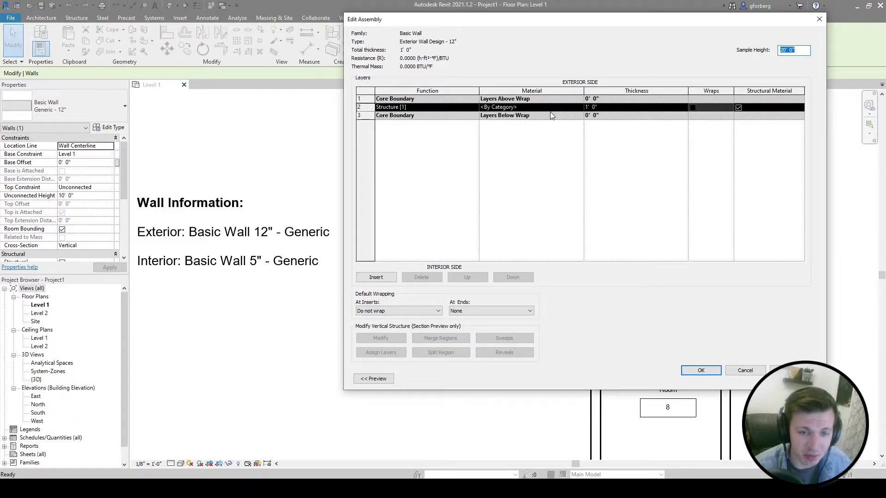
pyautogui.click(373, 379)
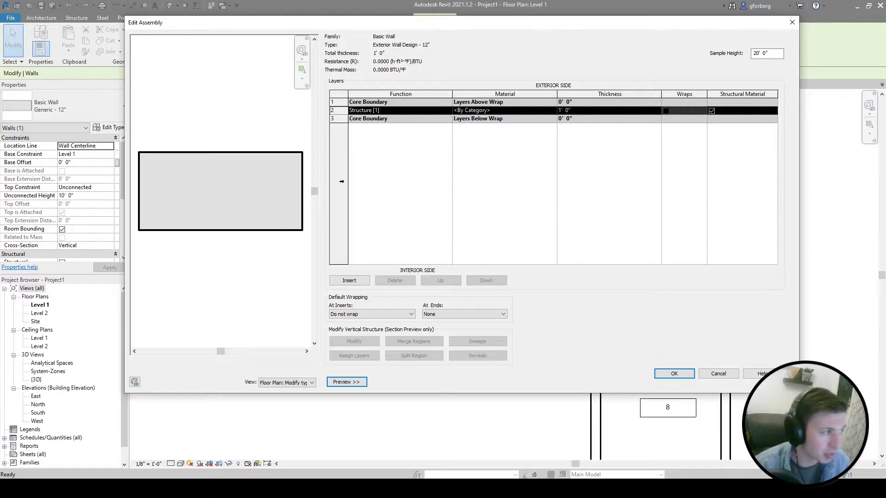
# Insert four additional layers above the existing structure layer, inside the wall's core boundaries
pyautogui.click(350, 281)
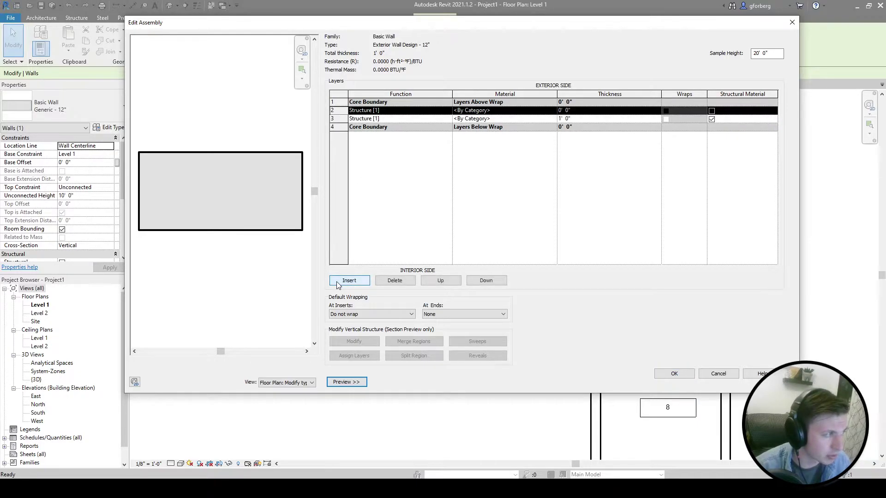
pyautogui.click(349, 281)
pyautogui.click(349, 281)
pyautogui.click(349, 280)
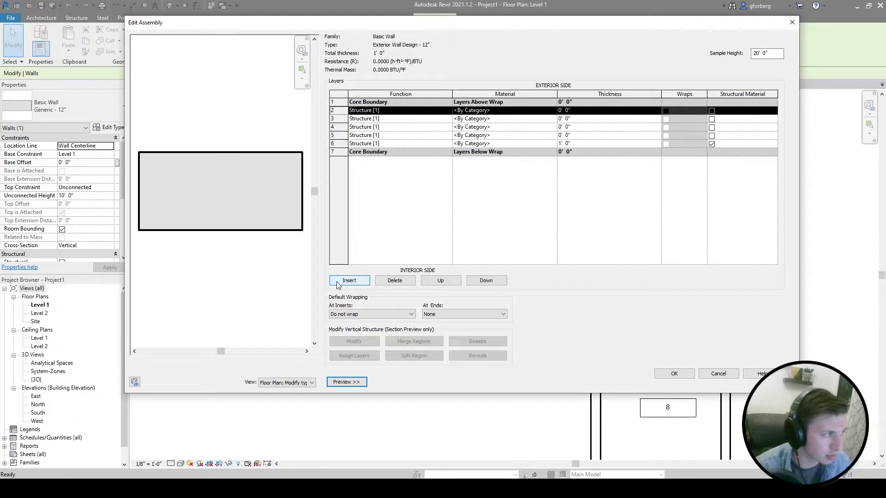
pyautogui.click(384, 120)
pyautogui.click(393, 126)
pyautogui.click(393, 136)
pyautogui.click(395, 143)
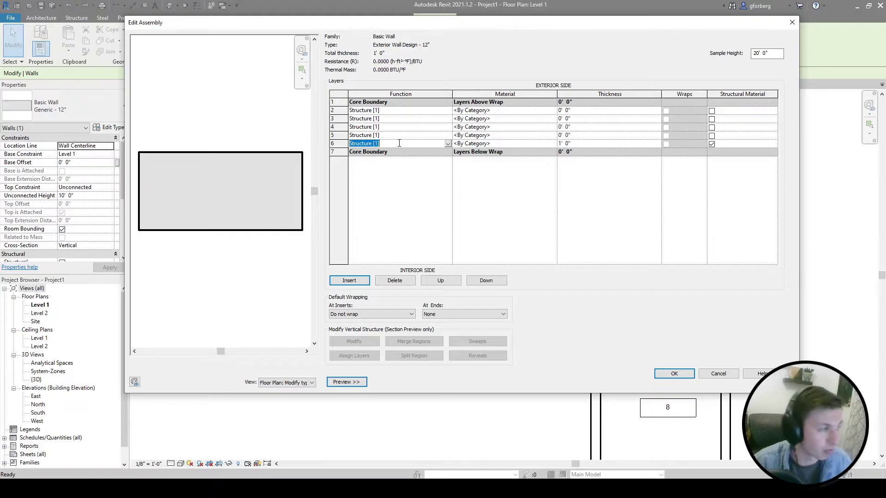
# Set the function of layer 2 to Finish 1 [4] and of layer 3 to Thermal/Air Layer [3]
pyautogui.click(399, 113)
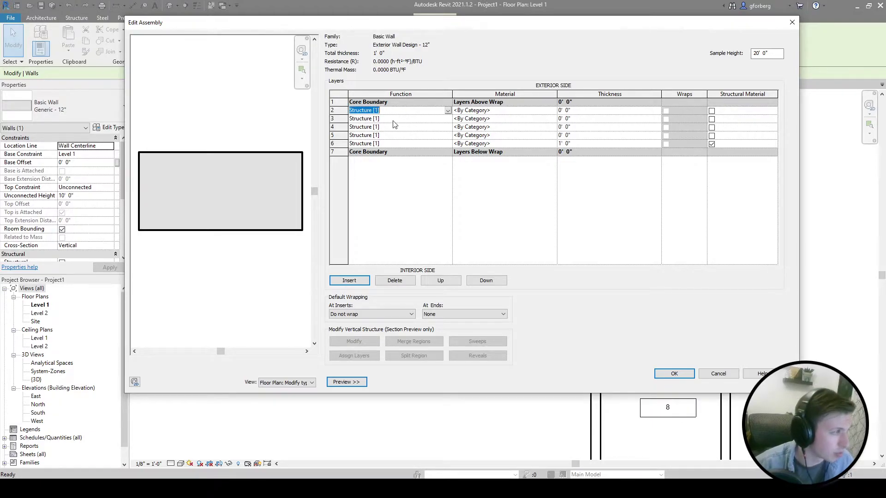
pyautogui.click(448, 111)
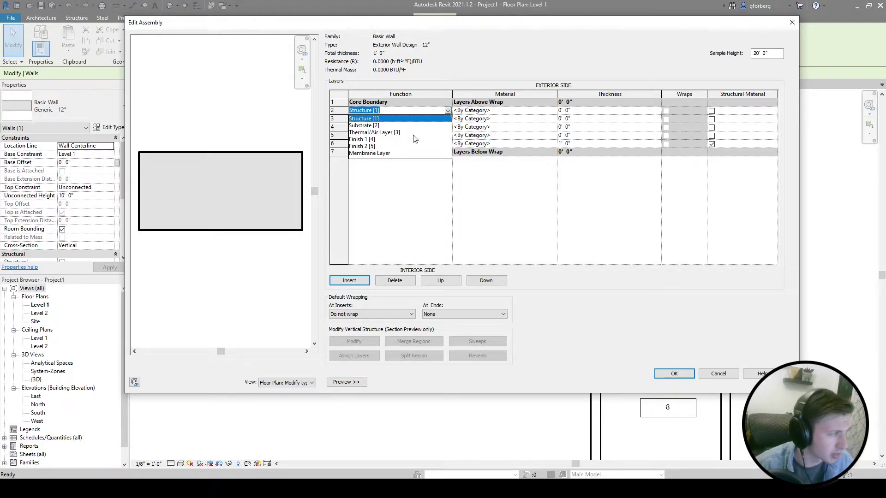
pyautogui.click(416, 138)
pyautogui.click(447, 120)
pyautogui.click(447, 120)
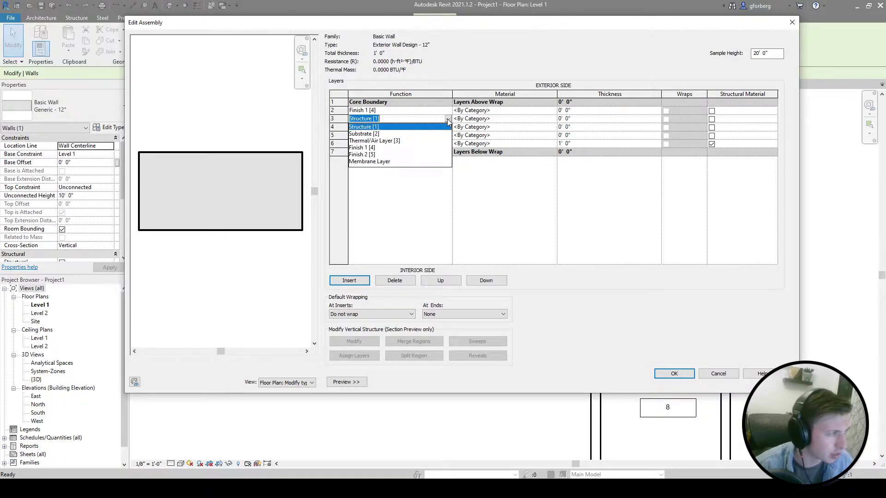
pyautogui.click(419, 137)
pyautogui.click(447, 120)
pyautogui.click(447, 120)
pyautogui.click(447, 120)
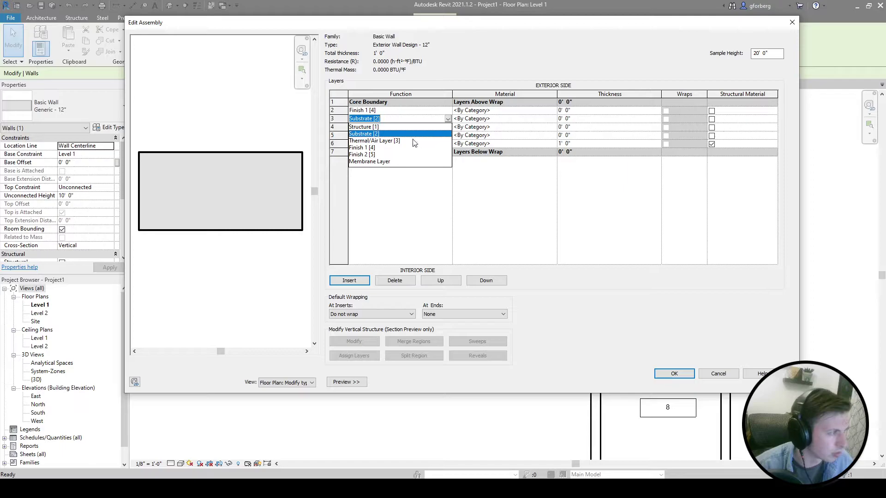
pyautogui.click(421, 141)
# Set the function of layer 4 to Substrate [2]
pyautogui.click(447, 128)
pyautogui.click(448, 127)
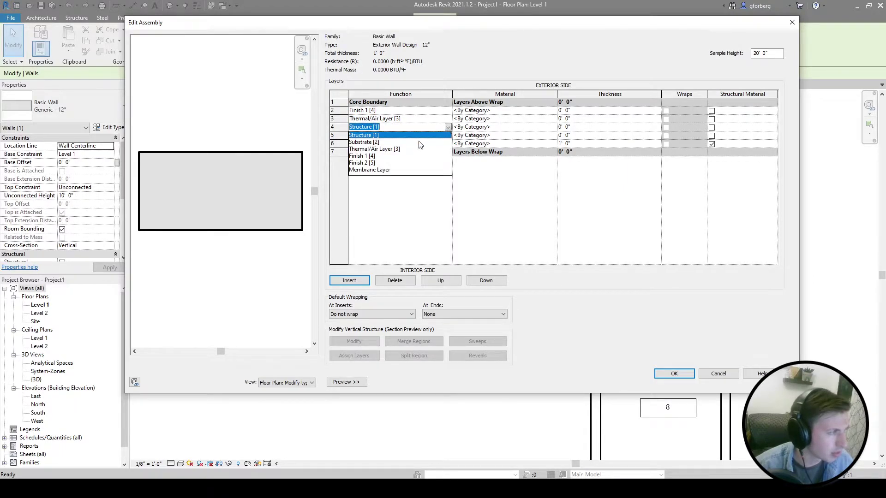
pyautogui.click(364, 142)
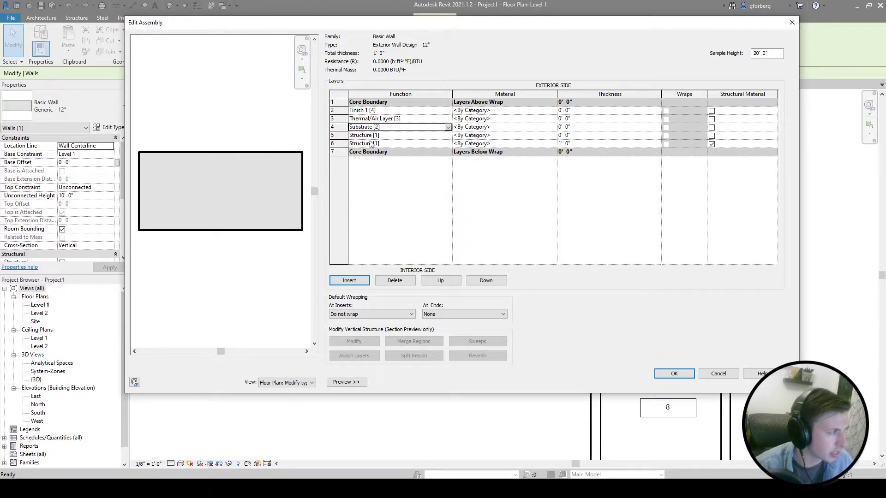
# Set the function of layer 5 to Membrane Layer and of layer 6 to Finish 2 [5]
pyautogui.click(447, 136)
pyautogui.click(447, 136)
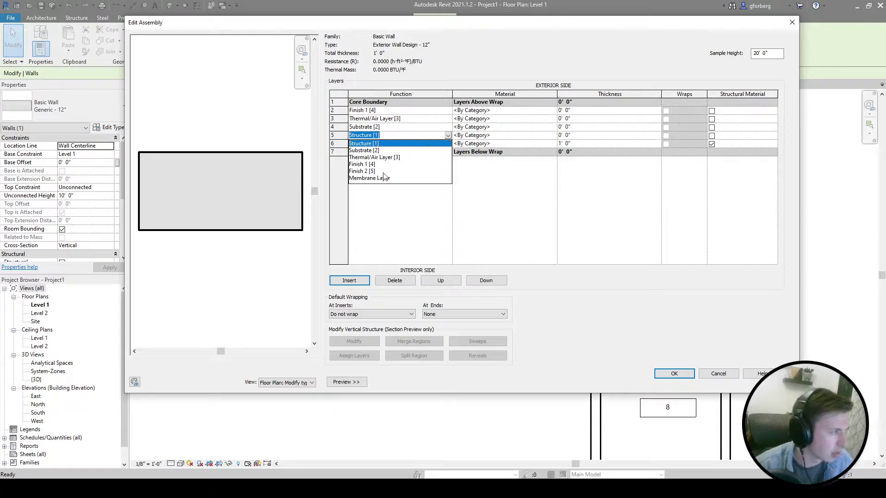
pyautogui.click(382, 178)
pyautogui.doubleClick(448, 144)
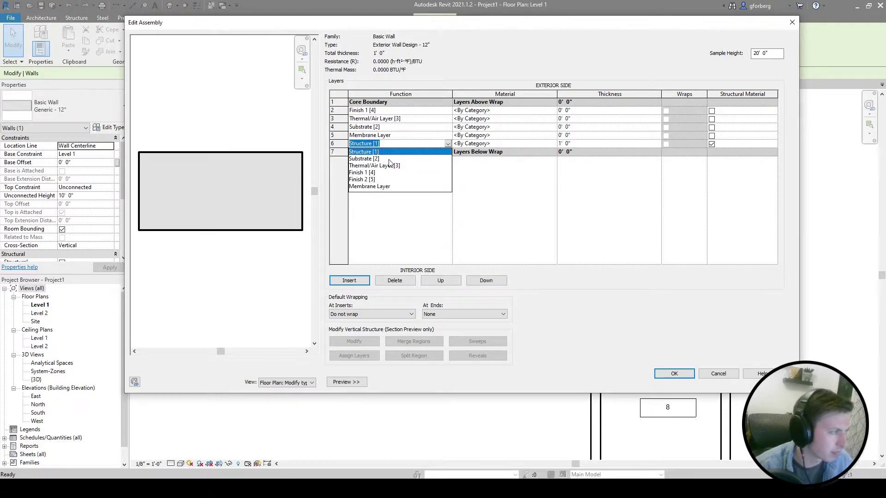
pyautogui.click(367, 185)
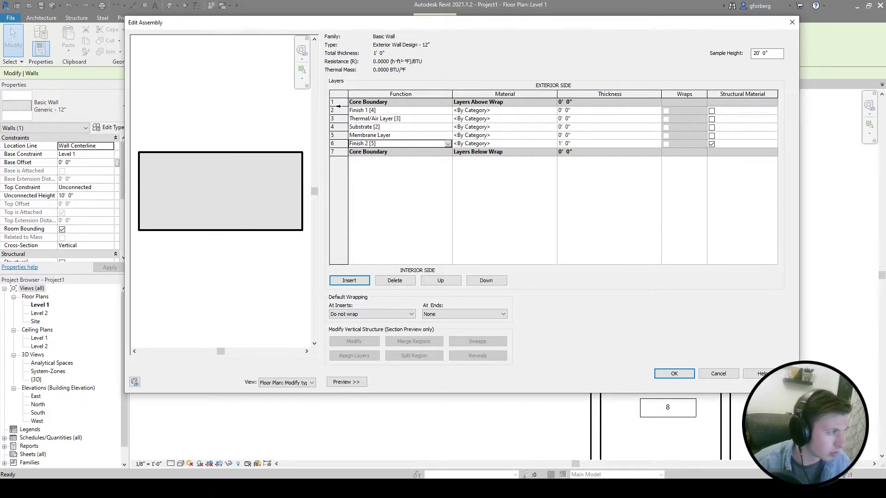
# Assign the material Brick, Common to the Finish 1 [4] layer and set its thickness to 2 1/2"
pyautogui.click(482, 109)
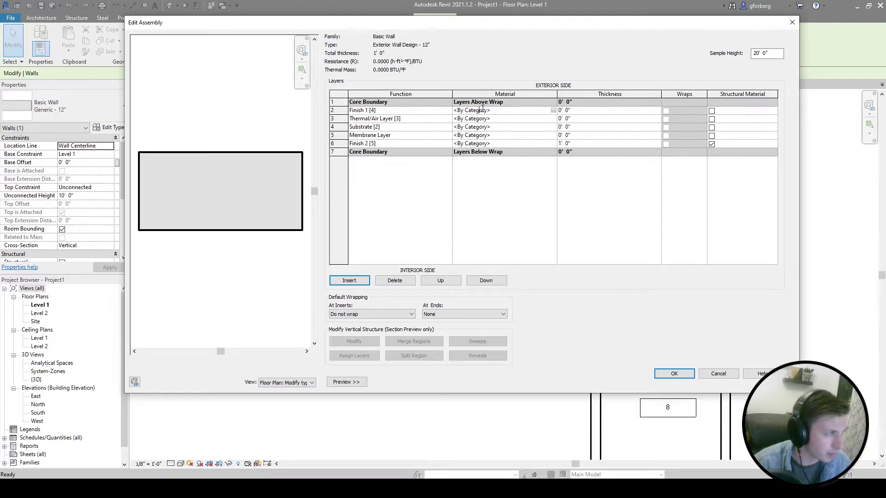
pyautogui.click(553, 110)
pyautogui.scroll(-8, 318, 99)
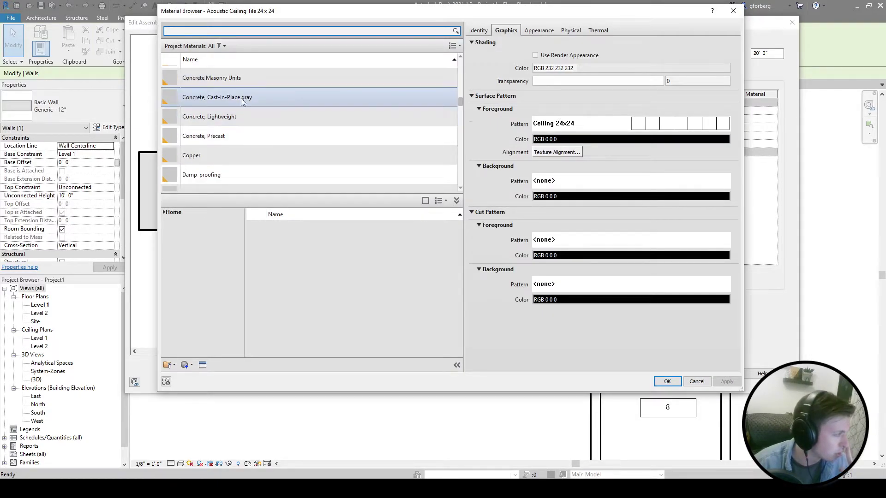
pyautogui.scroll(-5, 240, 138)
pyautogui.scroll(5, 240, 142)
pyautogui.scroll(-2, 242, 142)
pyautogui.scroll(-1, 243, 140)
pyautogui.scroll(8, 240, 140)
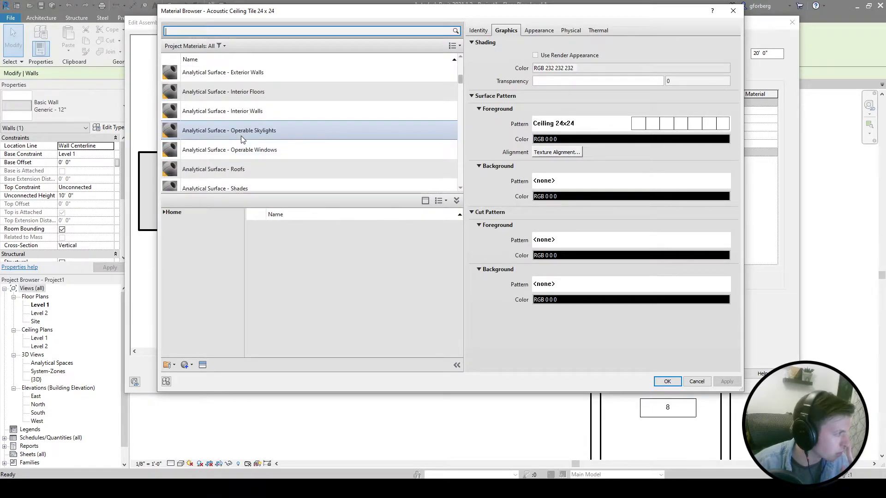
pyautogui.scroll(-2, 242, 140)
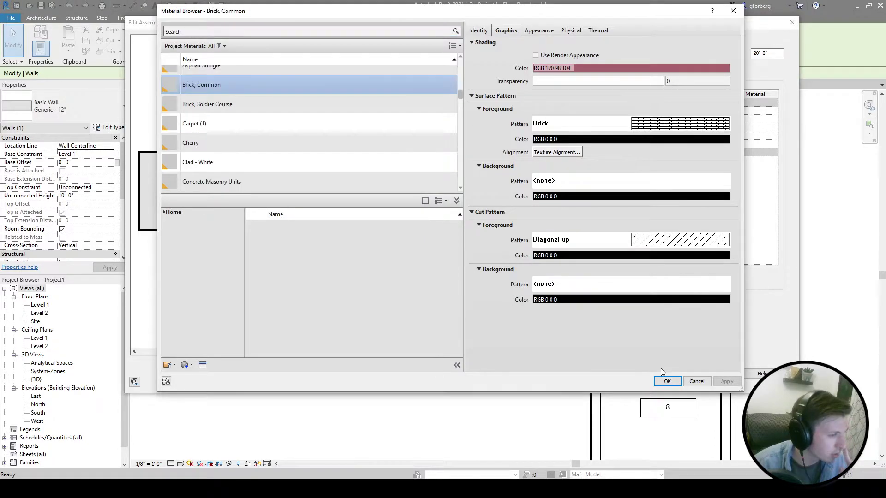
pyautogui.click(664, 378)
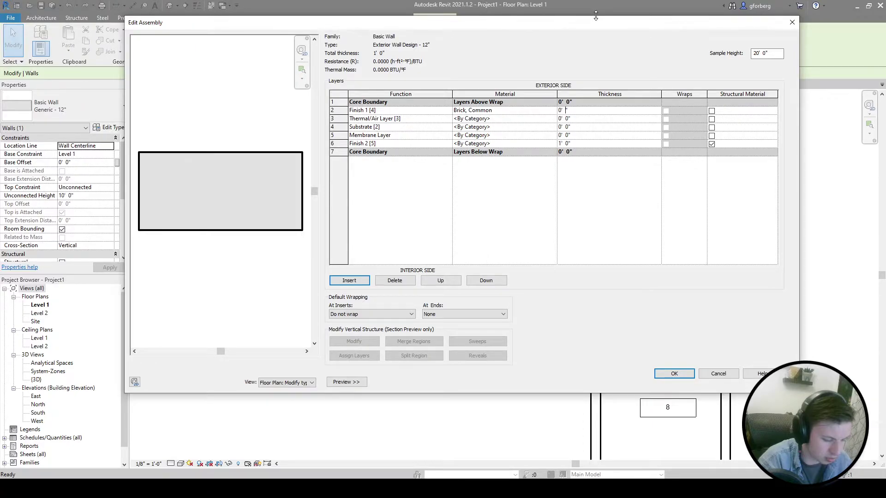
pyautogui.write('2 1/2')
# Assign the material Air to the Thermal/Air Layer [3] and set its thickness to 4"
pyautogui.click(556, 119)
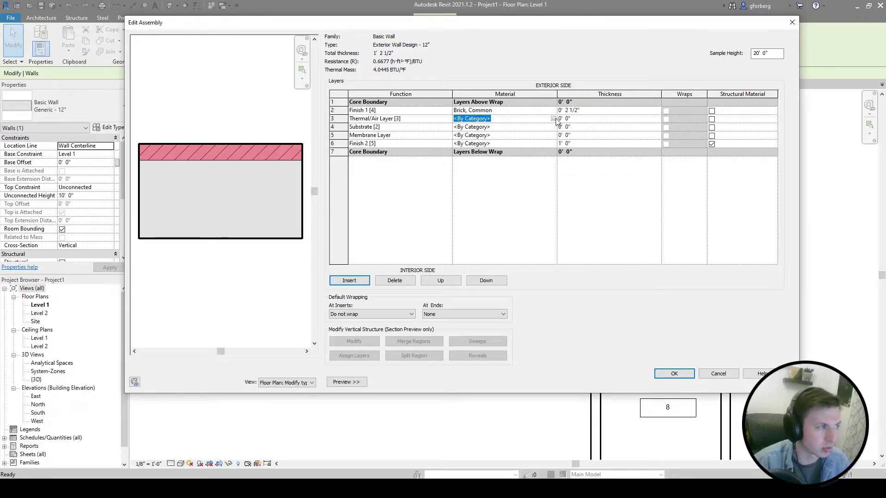
pyautogui.click(553, 119)
pyautogui.scroll(10, 316, 120)
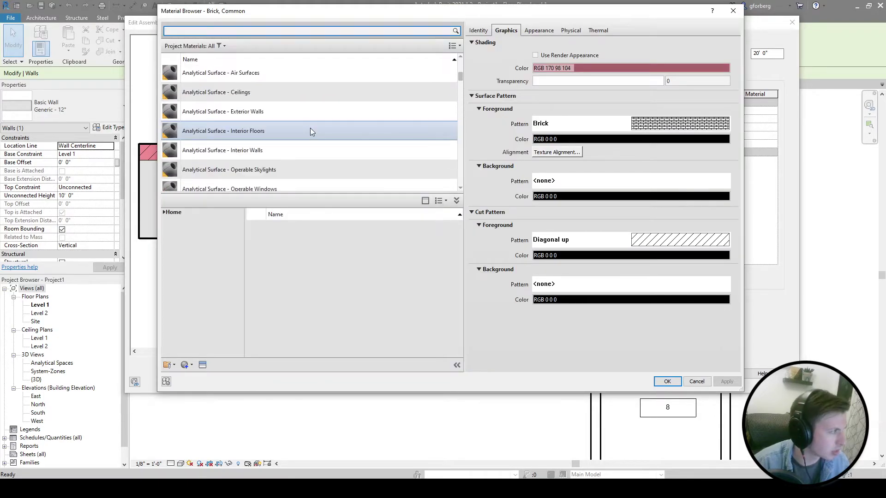
pyautogui.click(237, 118)
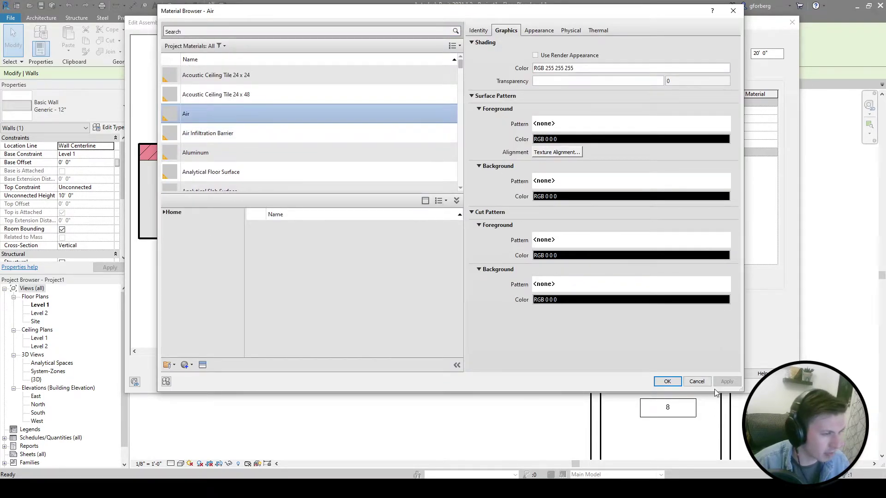
pyautogui.click(667, 382)
pyautogui.click(572, 120)
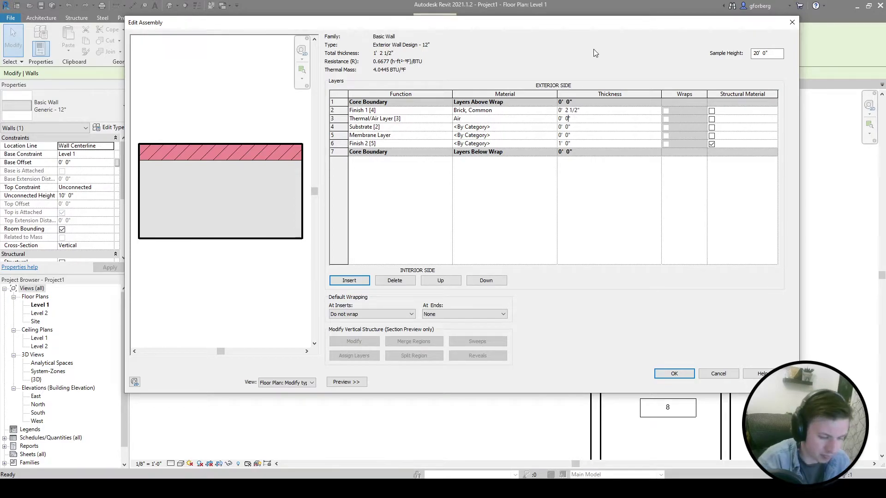
pyautogui.write('5')
pyautogui.press('BackSpace')
pyautogui.press('BackSpace')
pyautogui.write('4')
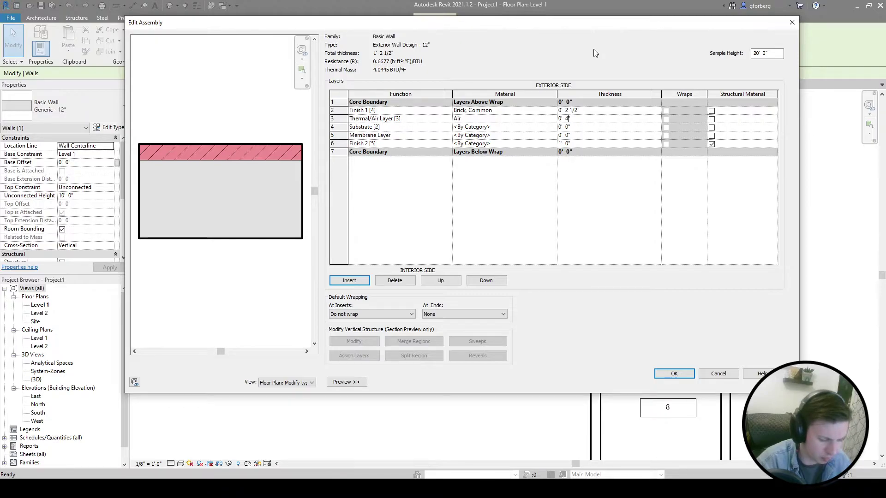
# Assign EIFS, Exterior Insulation to the Substrate [2] layer with a 2 1/2" thickness, and place it below the Membrane Layer
pyautogui.press('Tab')
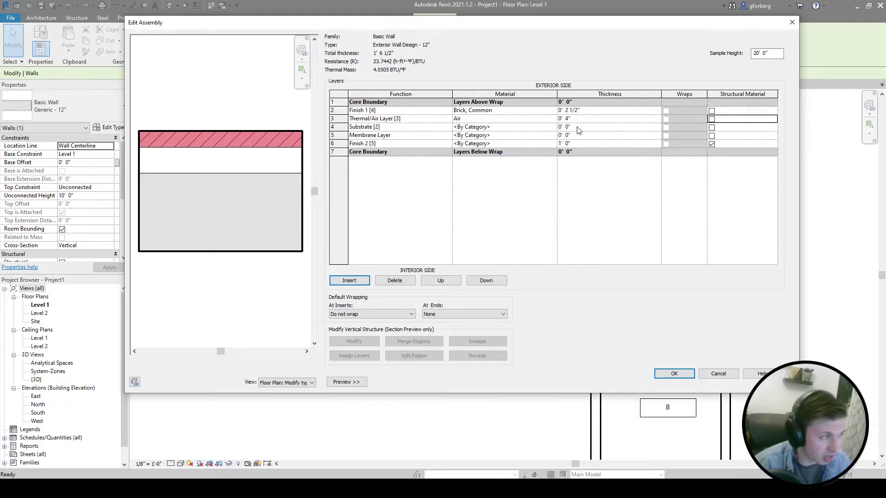
pyautogui.click(534, 129)
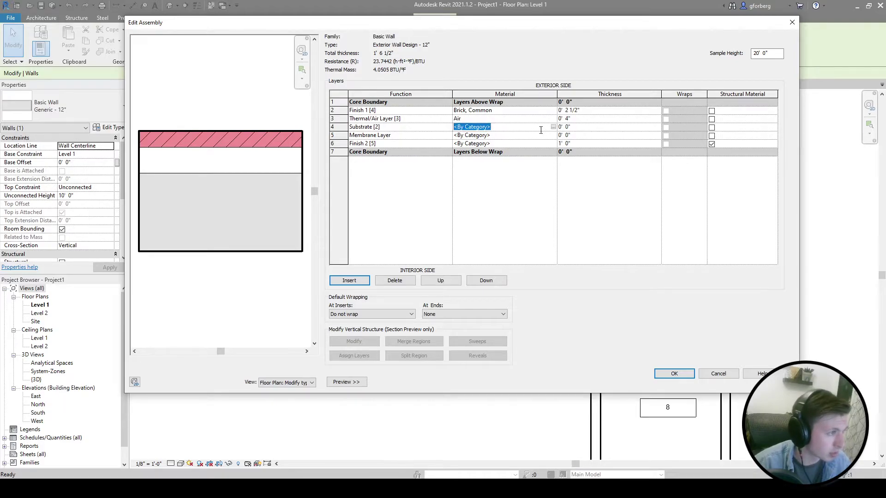
pyautogui.click(554, 128)
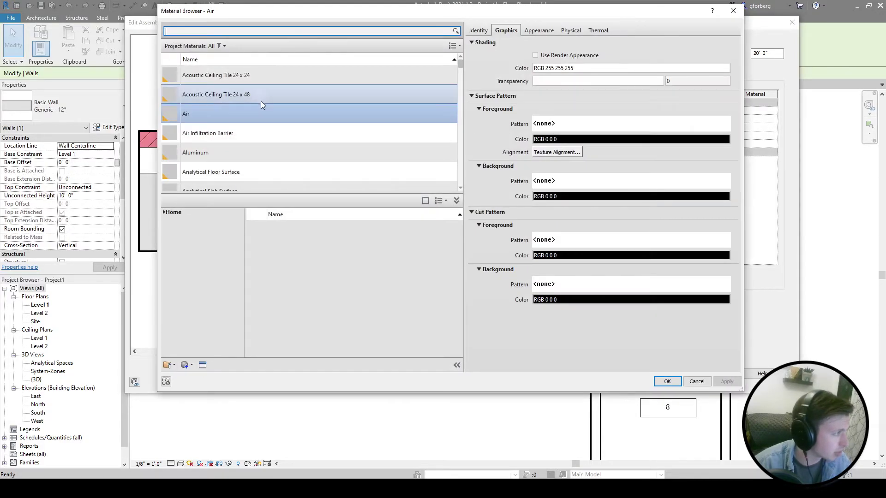
pyautogui.scroll(-10, 278, 97)
pyautogui.scroll(-10, 278, 101)
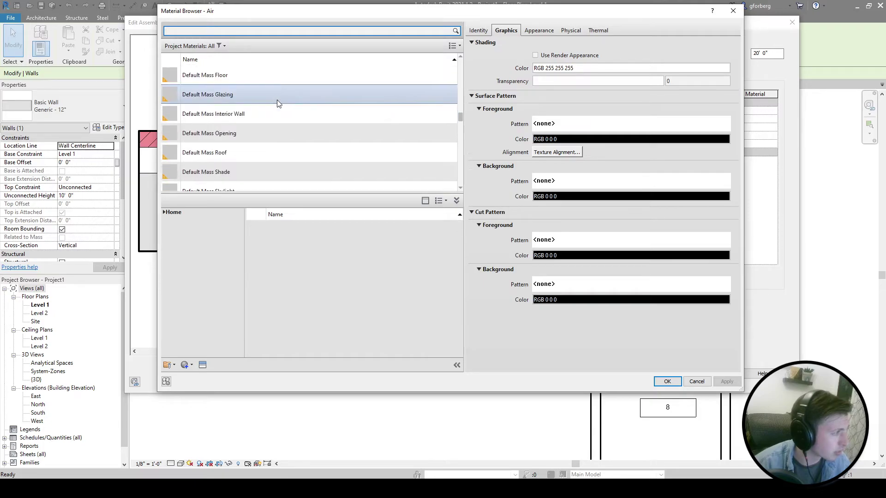
pyautogui.scroll(-10, 277, 101)
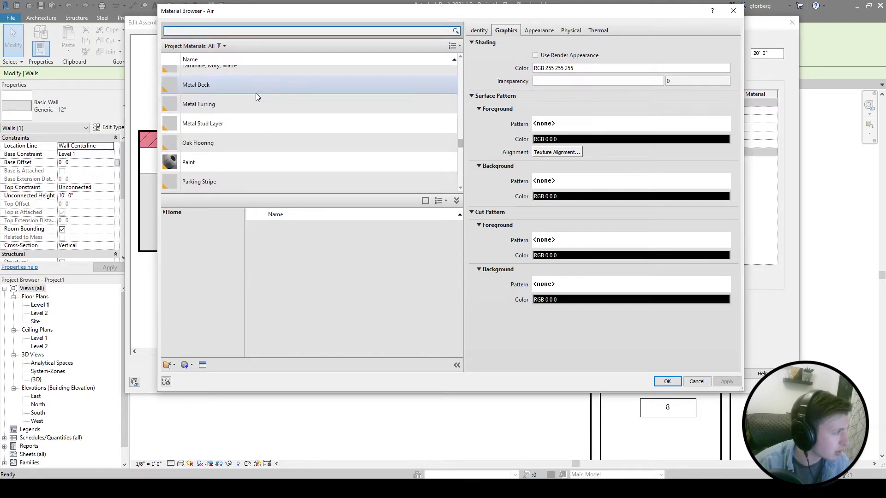
pyautogui.scroll(-3, 260, 101)
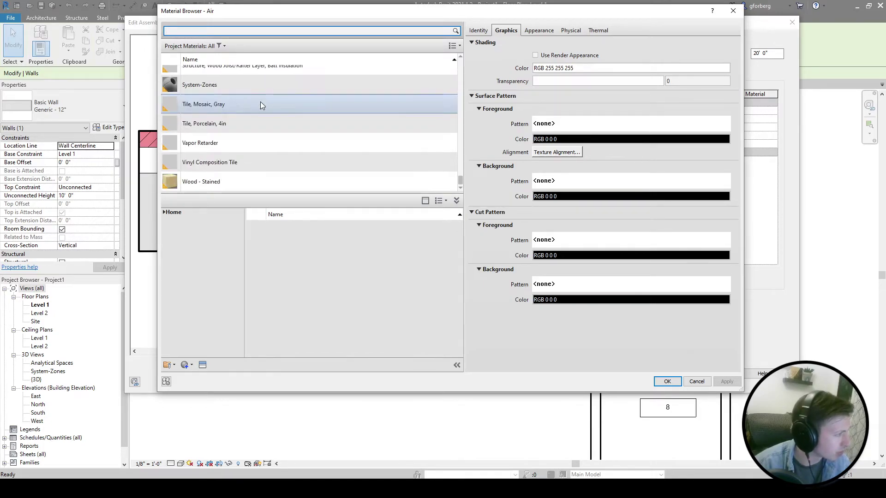
pyautogui.scroll(2, 377, 130)
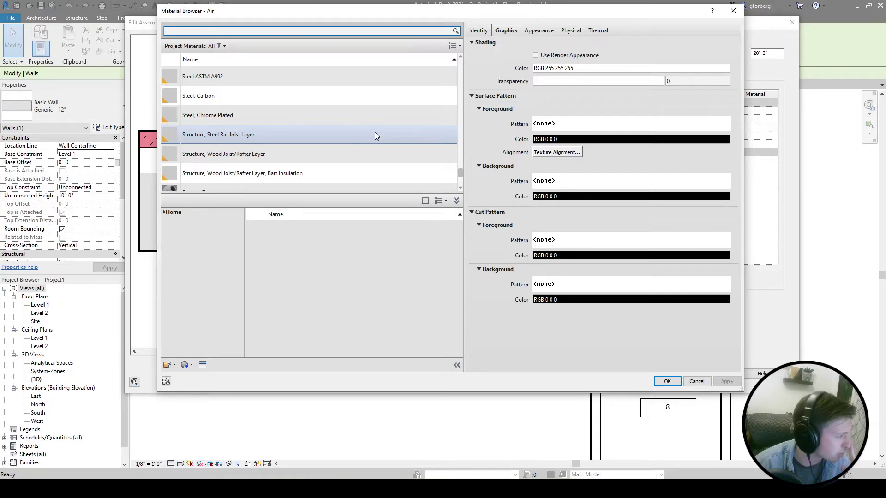
pyautogui.press('Escape')
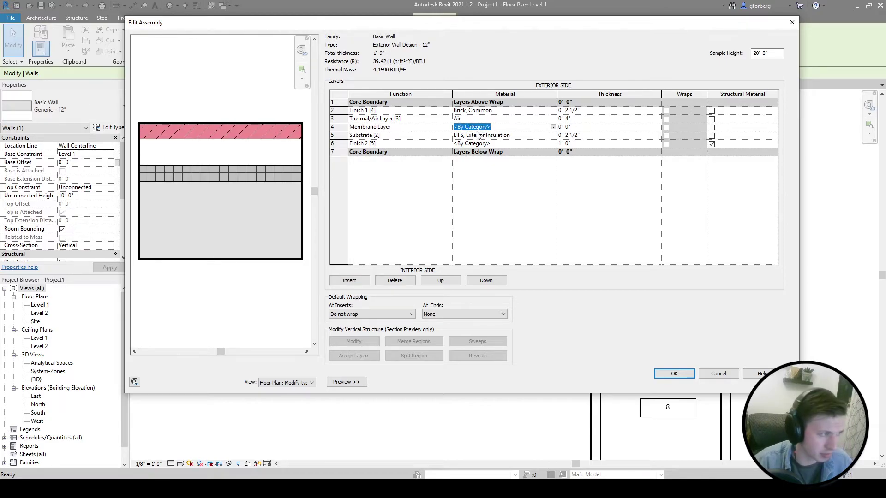
# Assign the material Gypsum Wall Board to the Finish 2 [5] layer
pyautogui.click(446, 137)
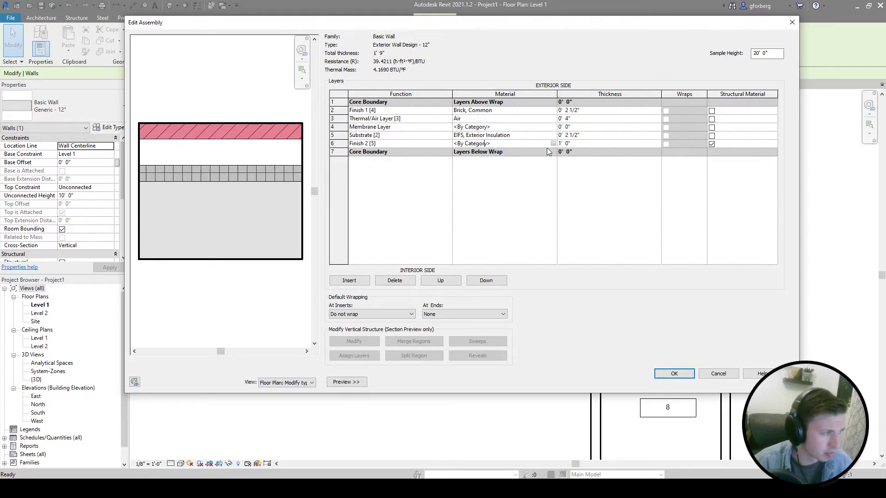
pyautogui.click(553, 138)
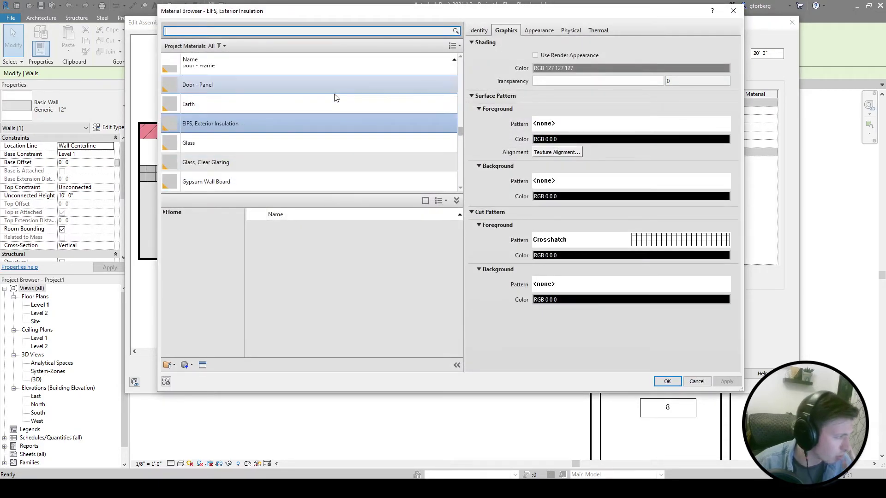
pyautogui.click(217, 182)
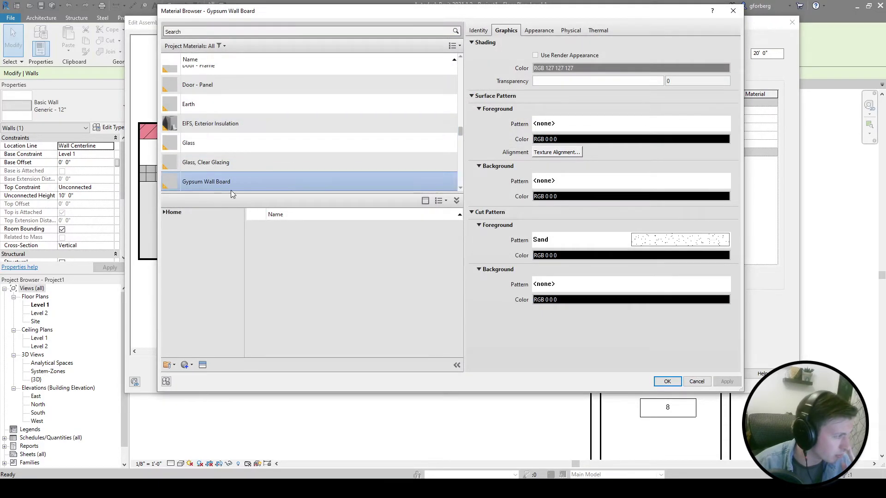
pyautogui.click(667, 381)
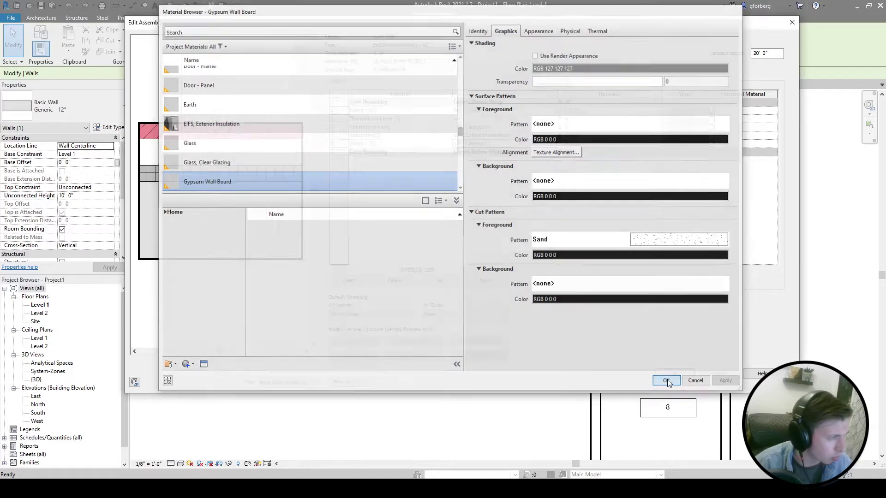
# Set the Finish 2 [5] layer's thickness to 3" and accept the assembly and the wall's type properties
pyautogui.click(563, 143)
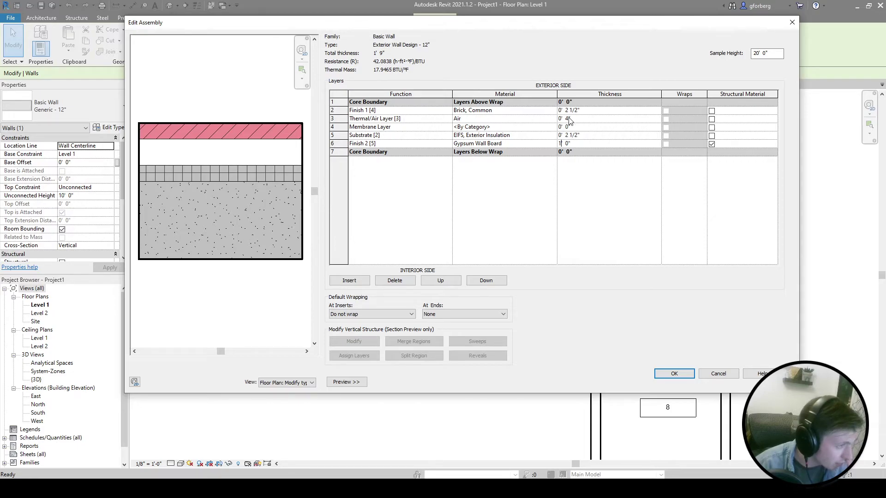
pyautogui.press('BackSpace')
pyautogui.write('5')
pyautogui.press('BackSpace')
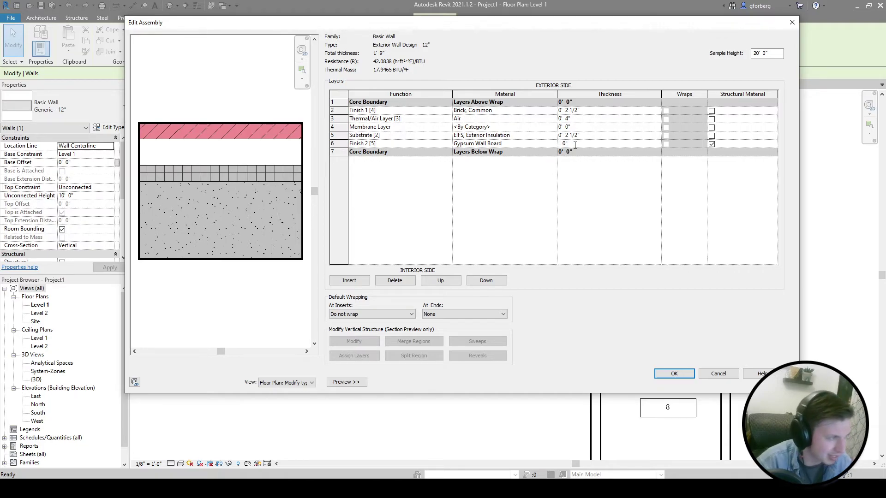
pyautogui.write('3')
pyautogui.click(626, 207)
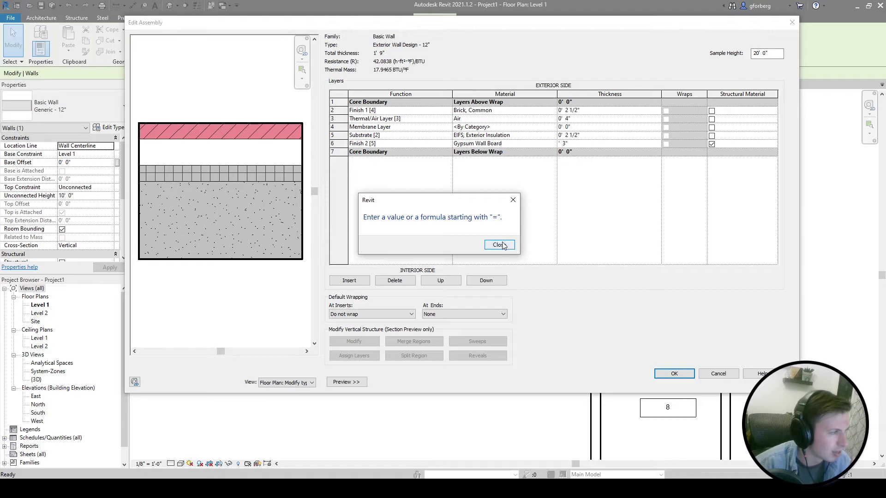
pyautogui.click(499, 245)
pyautogui.click(560, 144)
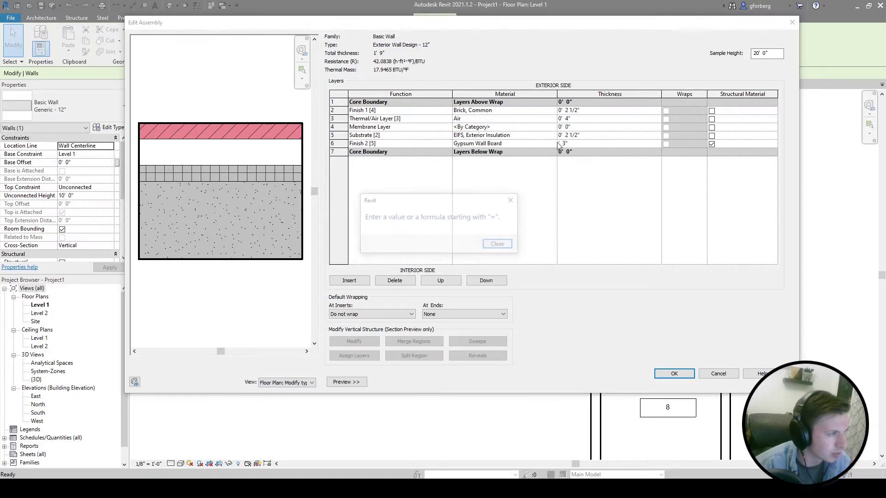
pyautogui.click(512, 203)
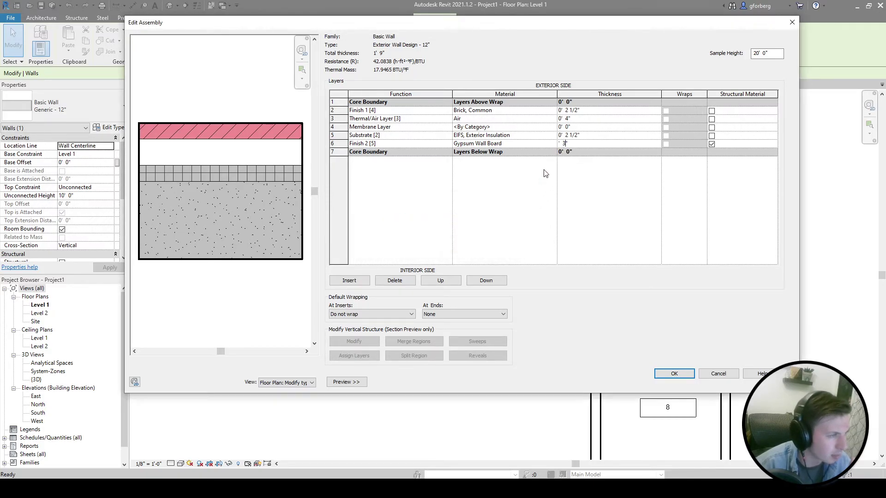
pyautogui.press('Tab')
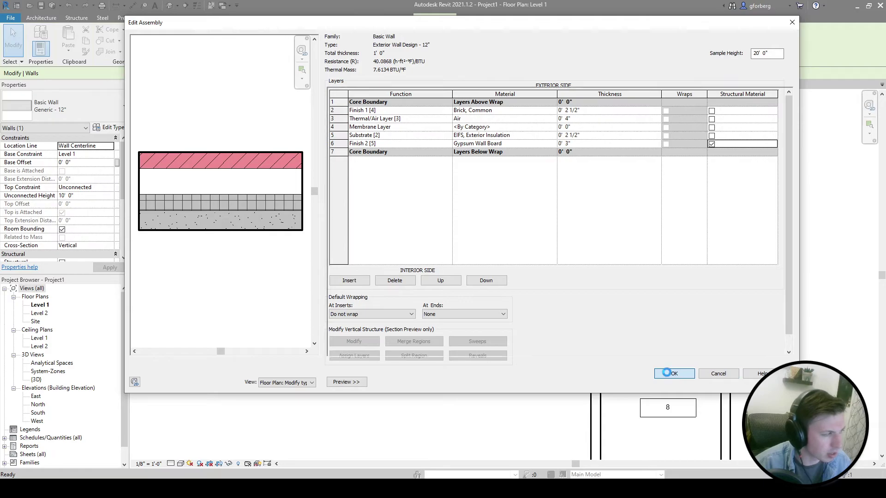
pyautogui.click(666, 377)
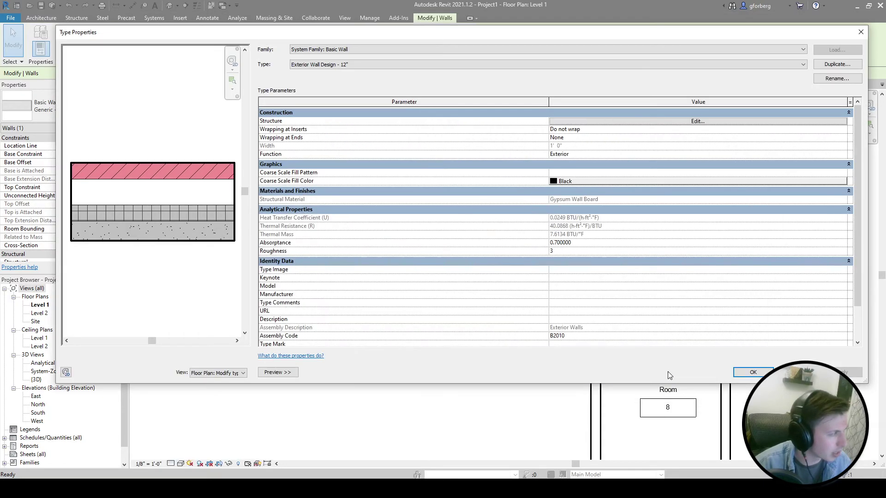
pyautogui.click(753, 372)
# Look up Exterior Wall Design - 12" among the wall types for the selected upper exterior wall, and clear the selection
pyautogui.click(74, 107)
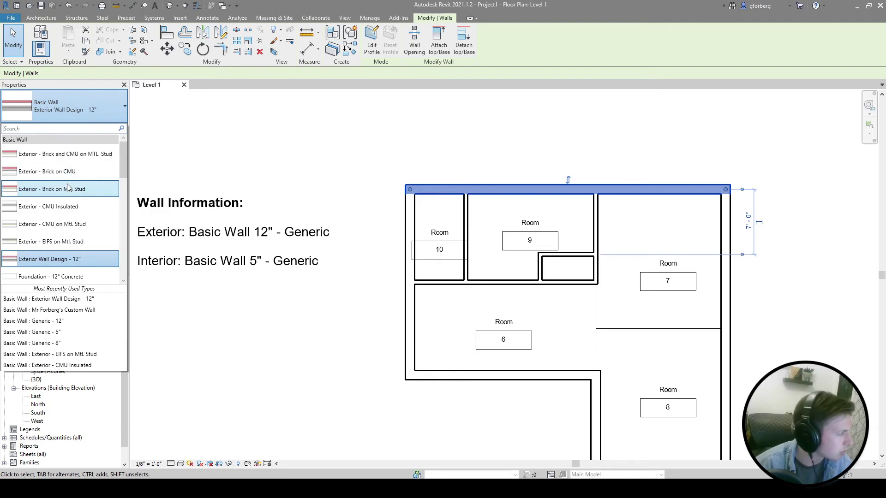
pyautogui.scroll(-2, 67, 187)
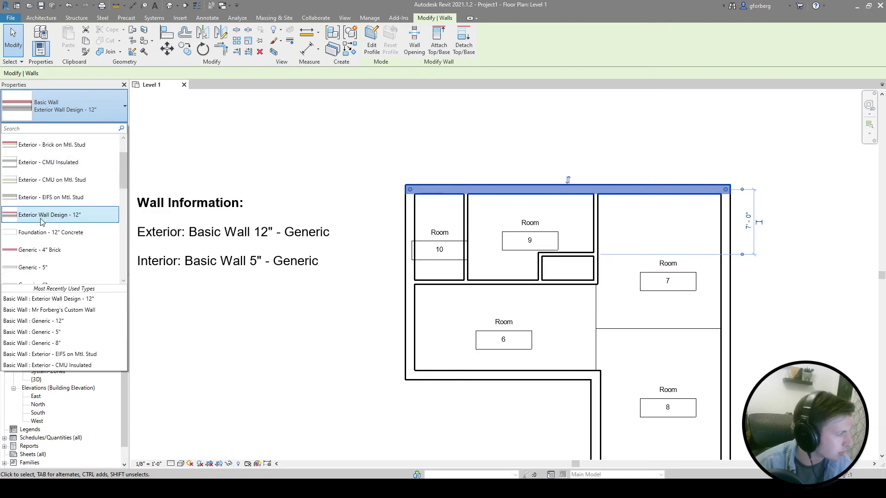
pyautogui.click(42, 222)
pyautogui.click(87, 110)
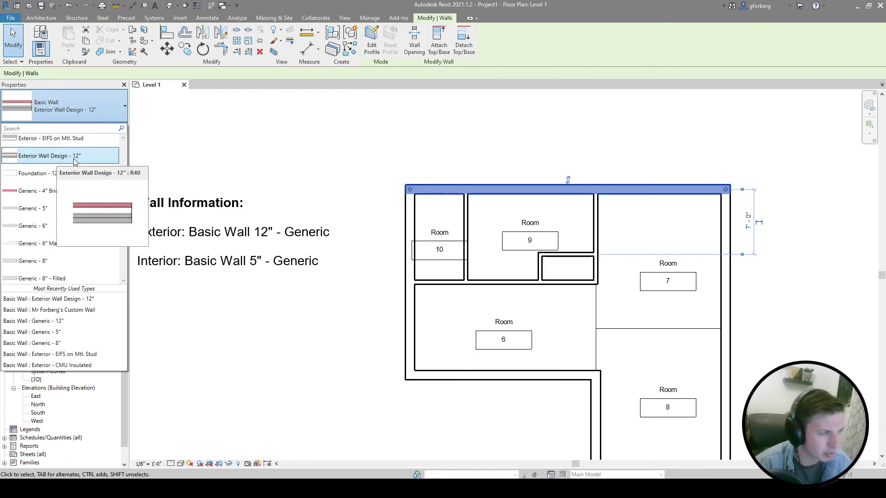
pyautogui.click(408, 118)
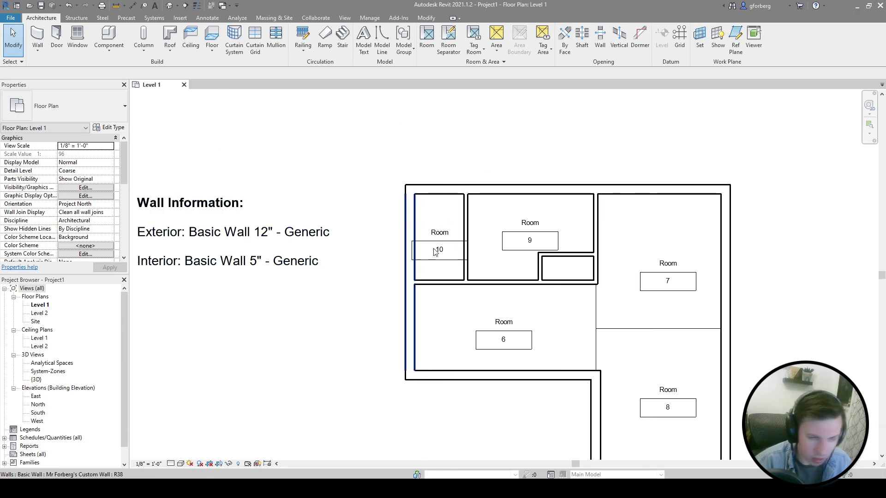